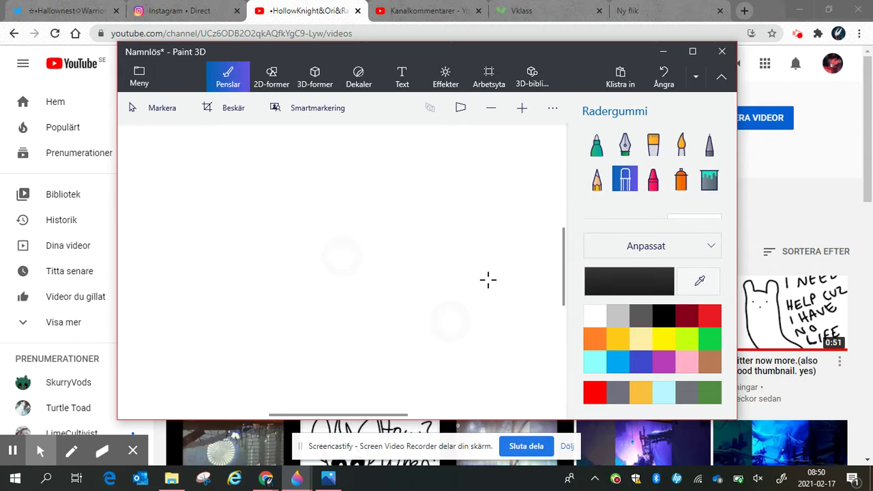
Draw the character's left body side as a slightly curved black Marker stroke running down to the canvas's lower edge.
{"action": "scroll", "coordinate": [488, 279], "scroll_direction": "down", "scroll_amount": 5}
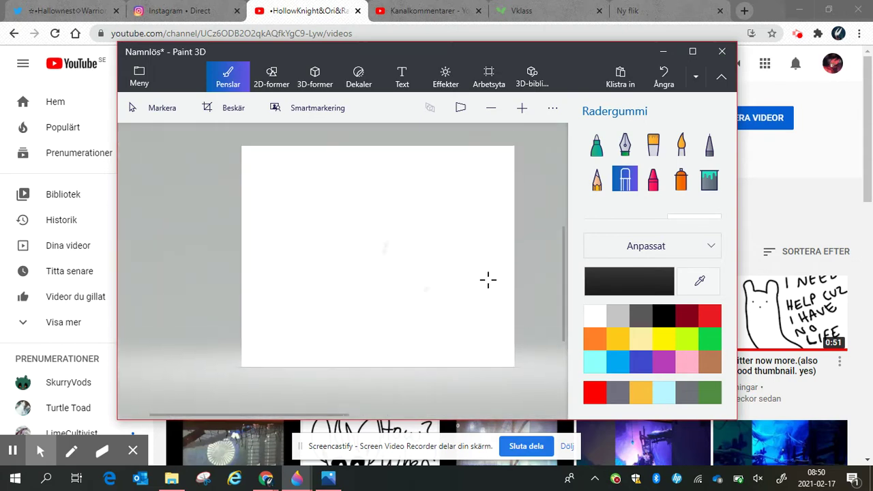
{"action": "scroll", "coordinate": [487, 280], "scroll_direction": "up", "scroll_amount": 5}
{"action": "left_click", "coordinate": [597, 145]}
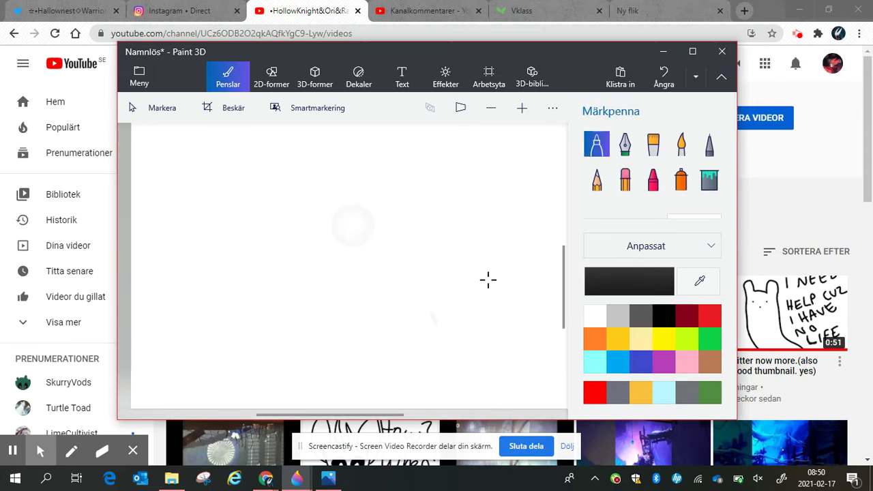
{"action": "left_click_drag", "start_coordinate": [271, 187], "coordinate": [264, 374]}
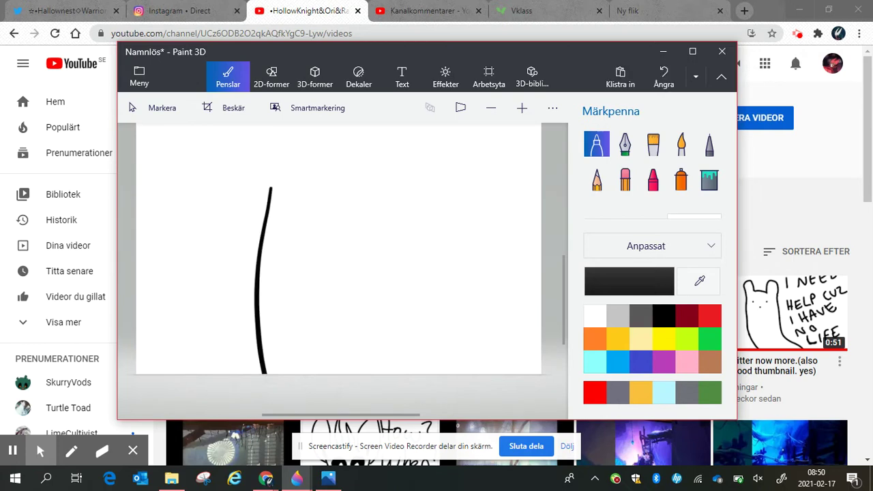
{"action": "key", "text": "ctrl+z"}
{"action": "key", "text": "ctrl+y"}
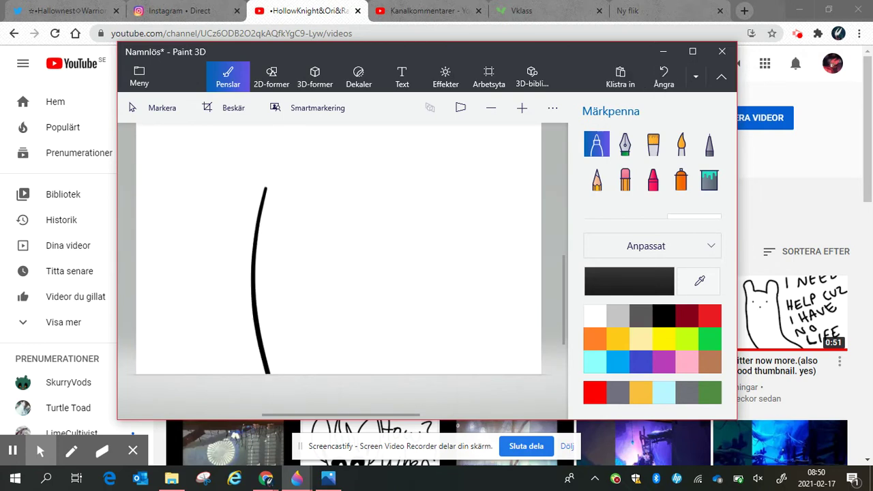
Try several versions of a rounded left ear starting at the upper end of the body line.
{"action": "scroll", "coordinate": [488, 279], "scroll_direction": "up", "scroll_amount": 1}
{"action": "mouse_move", "coordinate": [232, 231]}
{"action": "left_mouse_down"}
{"action": "mouse_move", "coordinate": [255, 151]}
{"action": "mouse_move", "coordinate": [332, 226]}
{"action": "left_mouse_up"}
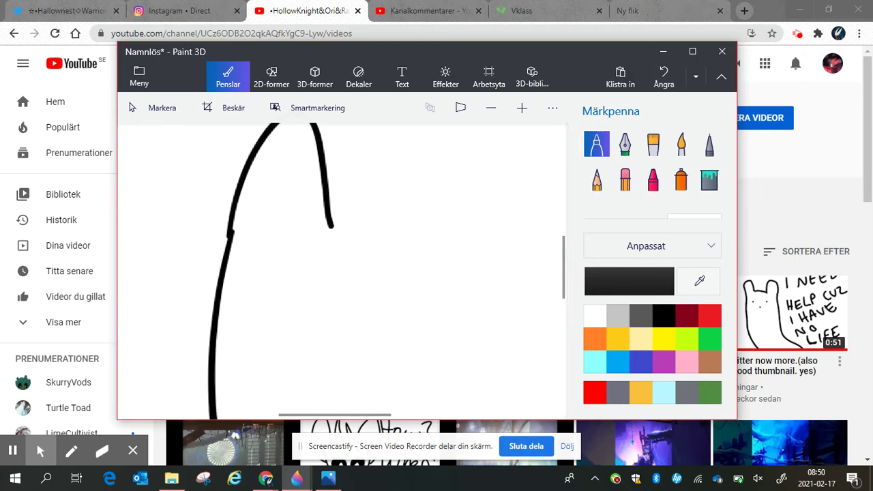
{"action": "key", "text": "ctrl+z"}
{"action": "key", "text": "ctrl+y"}
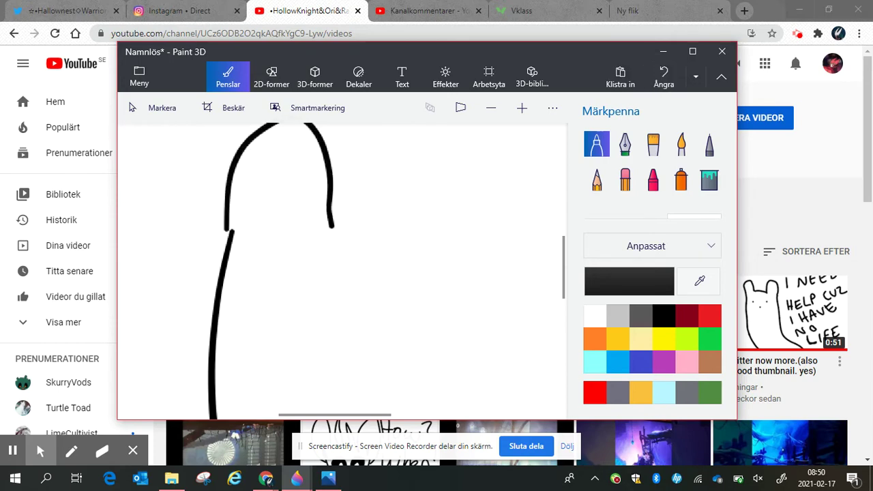
{"action": "key", "text": "ctrl+z"}
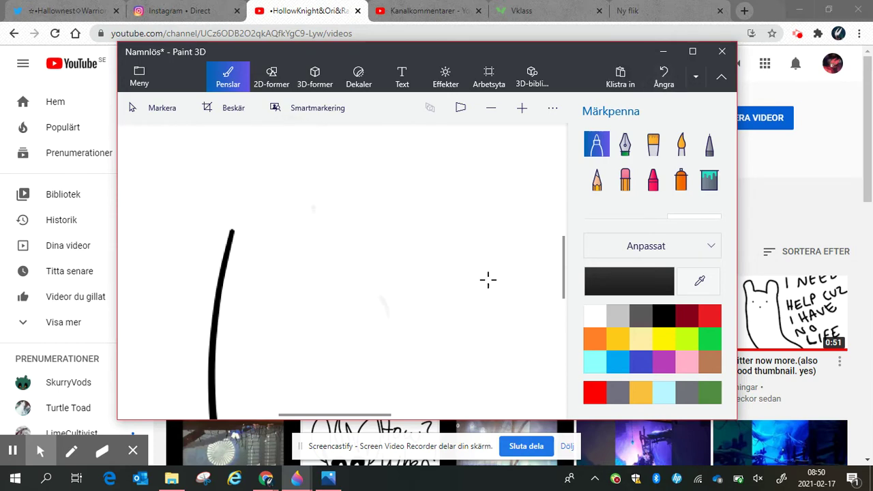
{"action": "scroll", "coordinate": [338, 235], "scroll_direction": "down", "scroll_amount": 3}
{"action": "mouse_move", "coordinate": [265, 230]}
{"action": "left_mouse_down"}
{"action": "mouse_move", "coordinate": [314, 163]}
{"action": "mouse_move", "coordinate": [325, 228]}
{"action": "mouse_move", "coordinate": [360, 228]}
{"action": "left_mouse_up"}
{"action": "left_click", "coordinate": [663, 76]}
{"action": "scroll", "coordinate": [488, 279], "scroll_direction": "up", "scroll_amount": 2}
{"action": "left_click", "coordinate": [664, 77]}
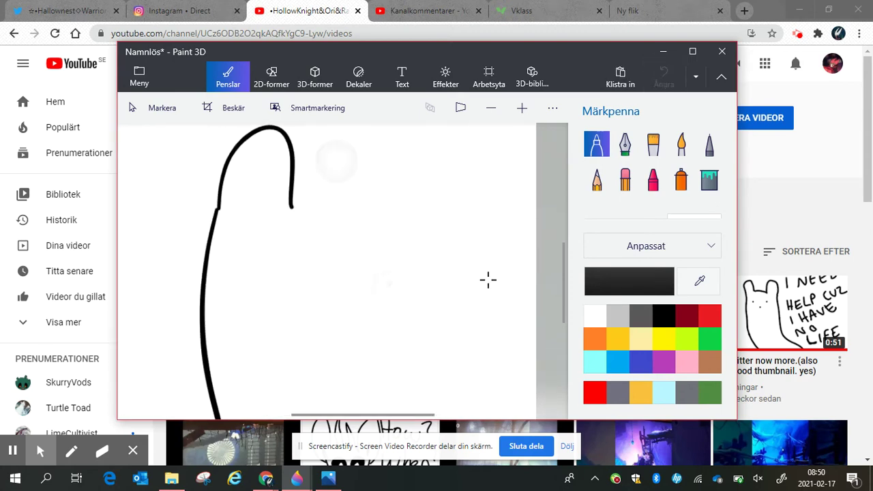
Try to draw the top of the head, the right ear and the right body side, and undo these strokes.
{"action": "scroll", "coordinate": [487, 279], "scroll_direction": "up", "scroll_amount": 2}
{"action": "mouse_move", "coordinate": [266, 231]}
{"action": "left_mouse_down"}
{"action": "mouse_move", "coordinate": [303, 231]}
{"action": "mouse_move", "coordinate": [284, 228]}
{"action": "mouse_move", "coordinate": [291, 230]}
{"action": "mouse_move", "coordinate": [332, 168]}
{"action": "mouse_move", "coordinate": [378, 259]}
{"action": "mouse_move", "coordinate": [380, 415]}
{"action": "left_mouse_up"}
{"action": "scroll", "coordinate": [487, 279], "scroll_direction": "down", "scroll_amount": 1}
{"action": "scroll", "coordinate": [487, 279], "scroll_direction": "down", "scroll_amount": 3}
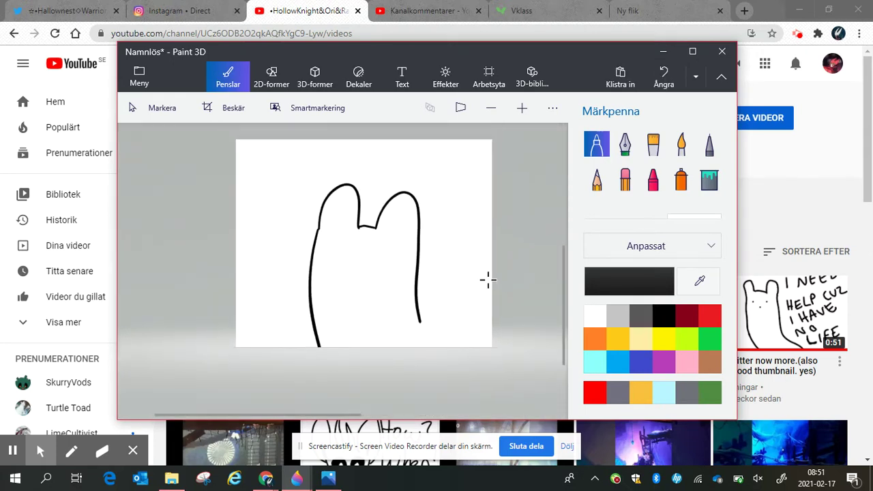
{"action": "scroll", "coordinate": [487, 279], "scroll_direction": "up", "scroll_amount": 2}
{"action": "scroll", "coordinate": [487, 279], "scroll_direction": "down", "scroll_amount": 1}
{"action": "key", "text": "ctrl+z"}
{"action": "key", "text": "ctrl+z"}
{"action": "key", "text": "ctrl+z"}
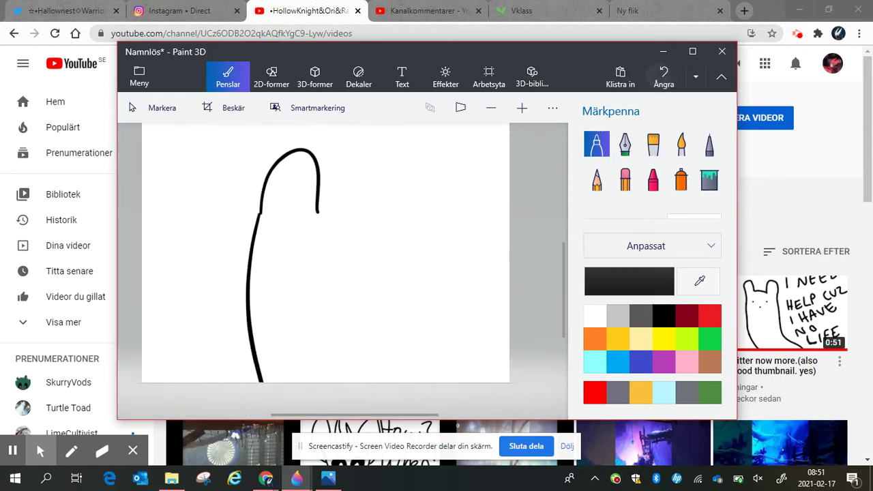
Undo the left ear and try a narrower one with a head-top line extending from it.
{"action": "mouse_move", "coordinate": [232, 247]}
{"action": "left_mouse_down"}
{"action": "mouse_move", "coordinate": [306, 246]}
{"action": "mouse_move", "coordinate": [337, 231]}
{"action": "left_mouse_up"}
{"action": "scroll", "coordinate": [487, 279], "scroll_direction": "down", "scroll_amount": 1}
{"action": "left_click", "coordinate": [664, 76]}
{"action": "left_click", "coordinate": [663, 76]}
{"action": "scroll", "coordinate": [487, 279], "scroll_direction": "up", "scroll_amount": 2}
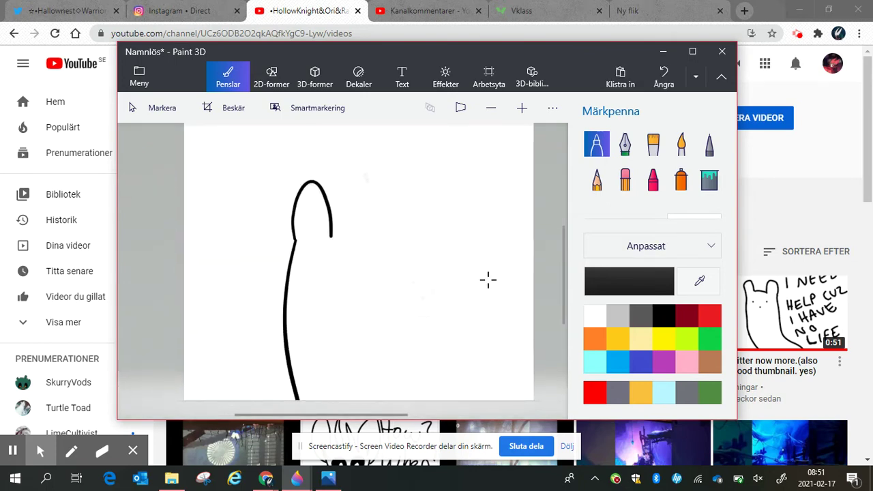
{"action": "scroll", "coordinate": [487, 279], "scroll_direction": "up", "scroll_amount": 1}
{"action": "left_click_drag", "start_coordinate": [283, 214], "coordinate": [362, 226]}
Maximize the window and replace the narrow ear and head-top line with a wider rounded left ear.
{"action": "left_click", "coordinate": [692, 51]}
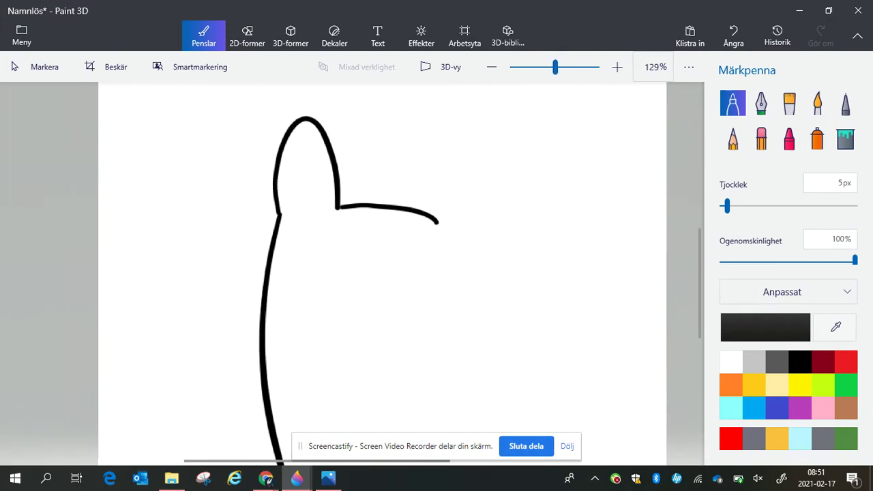
{"action": "left_click", "coordinate": [733, 36]}
{"action": "left_click", "coordinate": [733, 37]}
{"action": "left_click_drag", "start_coordinate": [280, 213], "coordinate": [343, 127]}
{"action": "key", "text": "ctrl+y"}
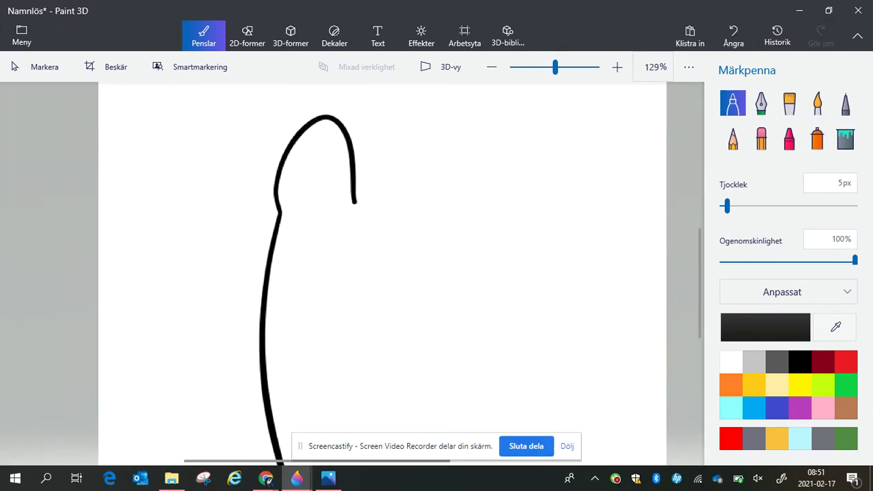
Draw a short head-top line beside the left ear and a right ear continuing down as the right body side.
{"action": "key", "text": "ctrl+y"}
{"action": "scroll", "coordinate": [294, 289], "scroll_direction": "down", "scroll_amount": 2}
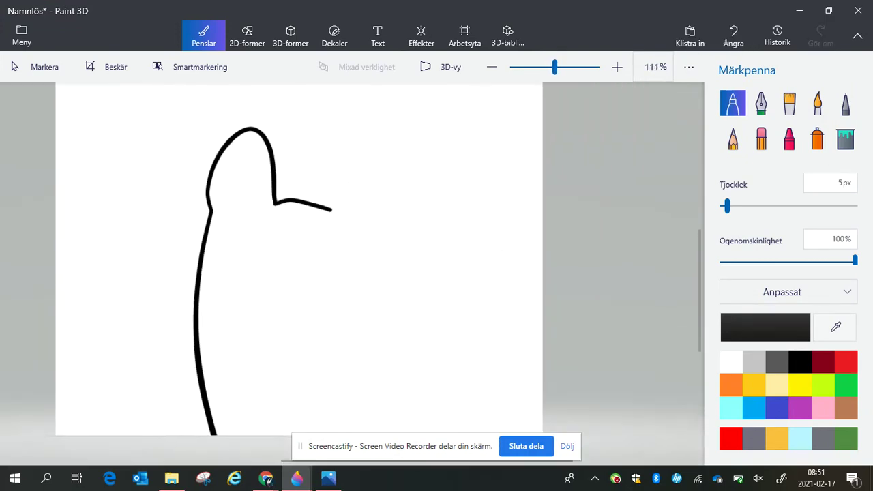
{"action": "mouse_move", "coordinate": [329, 203]}
{"action": "left_mouse_down"}
{"action": "mouse_move", "coordinate": [406, 185]}
{"action": "mouse_move", "coordinate": [383, 432]}
{"action": "left_mouse_up"}
Draw two closed, arched eye outlines on the face, the right one overlapping the right body line.
{"action": "scroll", "coordinate": [229, 307], "scroll_direction": "up", "scroll_amount": 4}
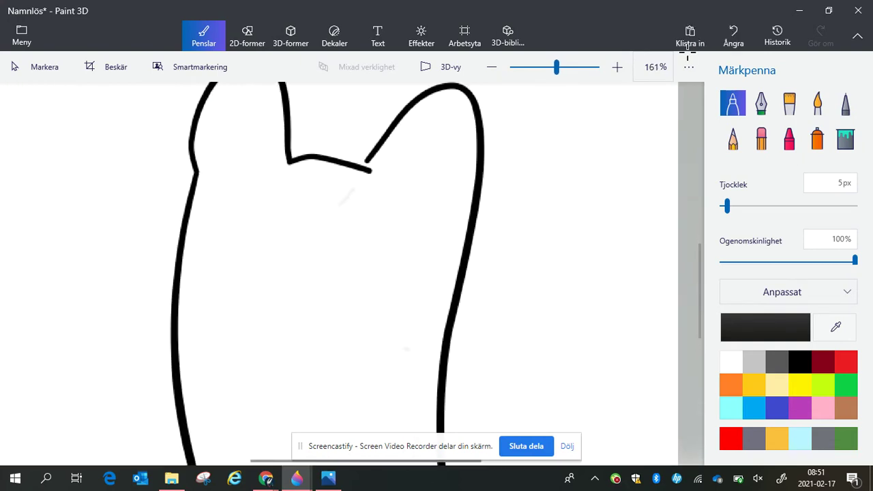
{"action": "mouse_move", "coordinate": [231, 238]}
{"action": "left_mouse_down"}
{"action": "mouse_move", "coordinate": [289, 186]}
{"action": "mouse_move", "coordinate": [252, 272]}
{"action": "mouse_move", "coordinate": [230, 230]}
{"action": "mouse_move", "coordinate": [351, 256]}
{"action": "mouse_move", "coordinate": [235, 202]}
{"action": "left_mouse_up"}
{"action": "key", "text": "ctrl+z"}
{"action": "mouse_move", "coordinate": [379, 263]}
{"action": "left_mouse_down"}
{"action": "mouse_move", "coordinate": [388, 238]}
{"action": "mouse_move", "coordinate": [529, 290]}
{"action": "mouse_move", "coordinate": [378, 270]}
{"action": "left_mouse_up"}
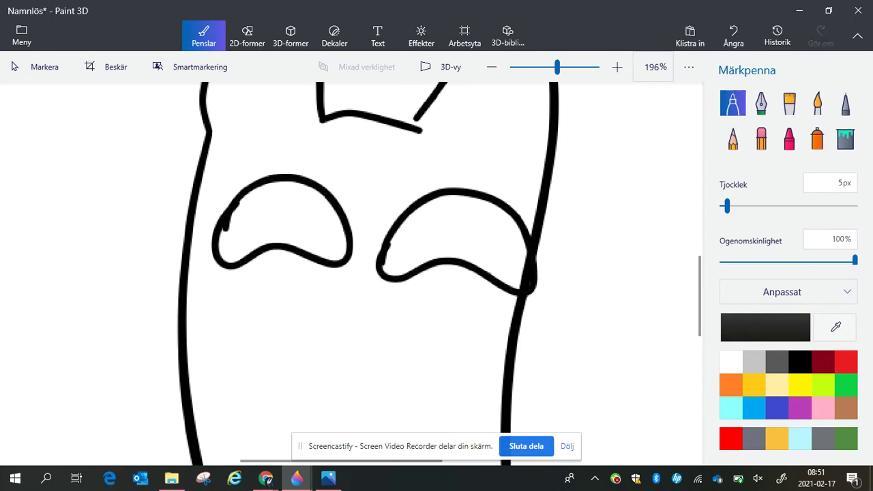
Fill both eye outlines with black.
{"action": "left_click", "coordinate": [845, 139]}
{"action": "left_click", "coordinate": [272, 211]}
{"action": "left_click", "coordinate": [454, 235]}
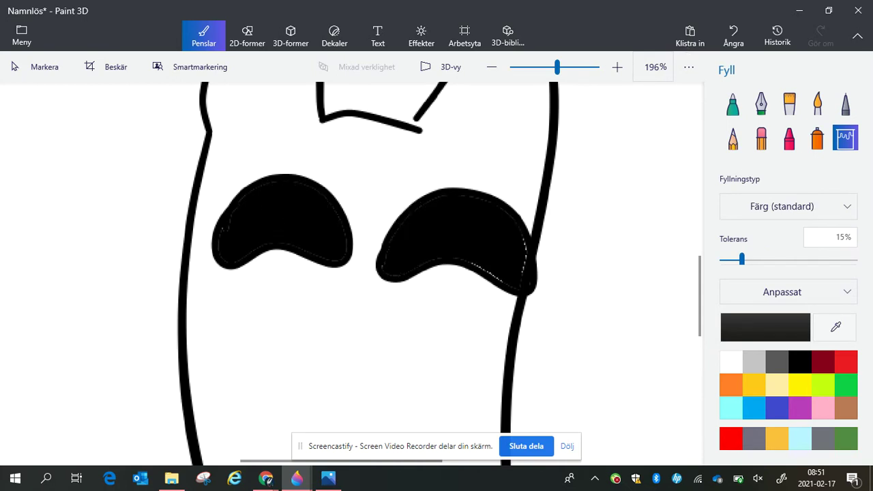
Paint over the thin light gaps between fill and outline in both eyes with the 5 px Marker.
{"action": "left_click", "coordinate": [733, 104]}
{"action": "scroll", "coordinate": [494, 229], "scroll_direction": "up", "scroll_amount": 5}
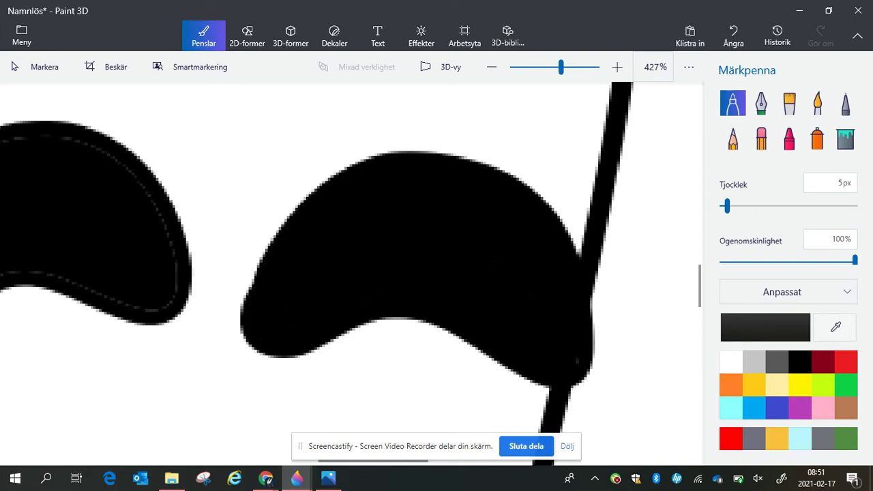
{"action": "left_click_drag", "start_coordinate": [277, 261], "coordinate": [264, 293]}
{"action": "scroll", "coordinate": [352, 273], "scroll_direction": "left", "scroll_amount": 5}
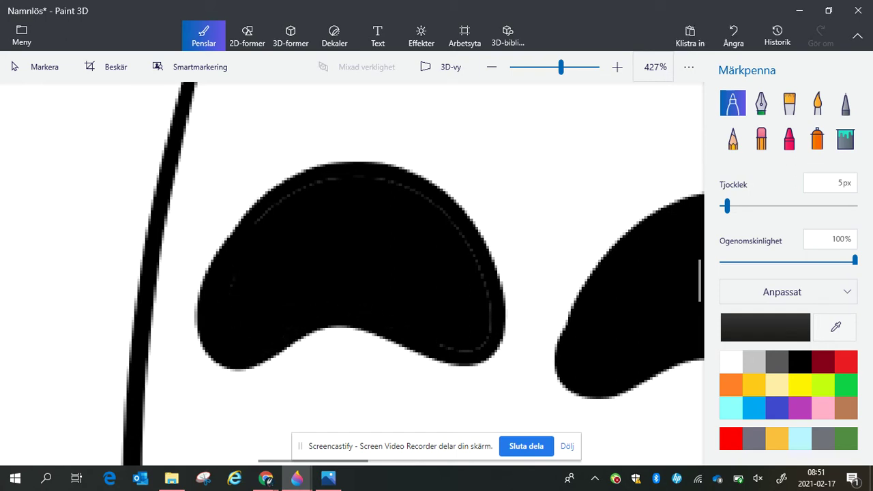
{"action": "left_click", "coordinate": [687, 48]}
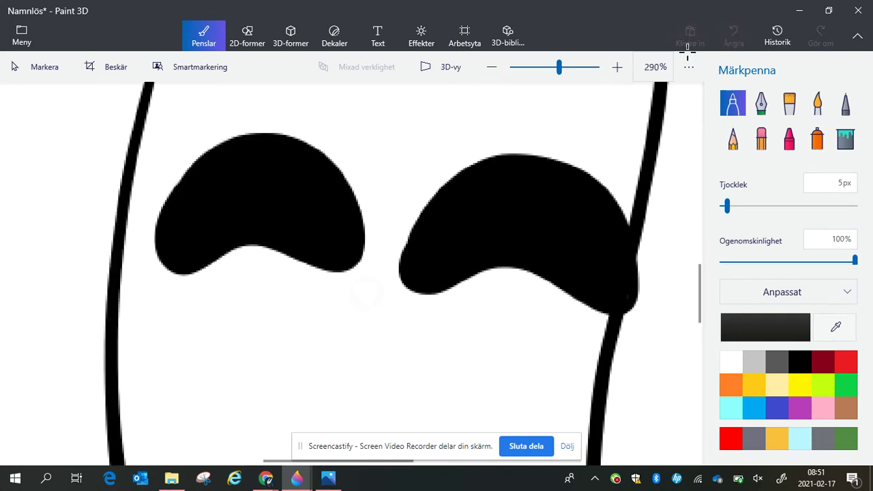
Draw a small black oval nose between and slightly below the eyes.
{"action": "scroll", "coordinate": [451, 266], "scroll_direction": "down", "scroll_amount": 2}
{"action": "scroll", "coordinate": [409, 280], "scroll_direction": "up", "scroll_amount": 8}
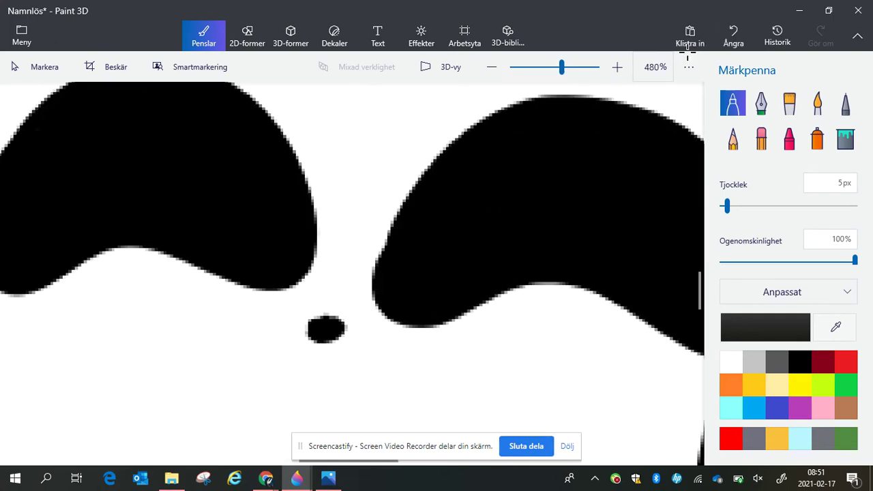
{"action": "left_click", "coordinate": [366, 335]}
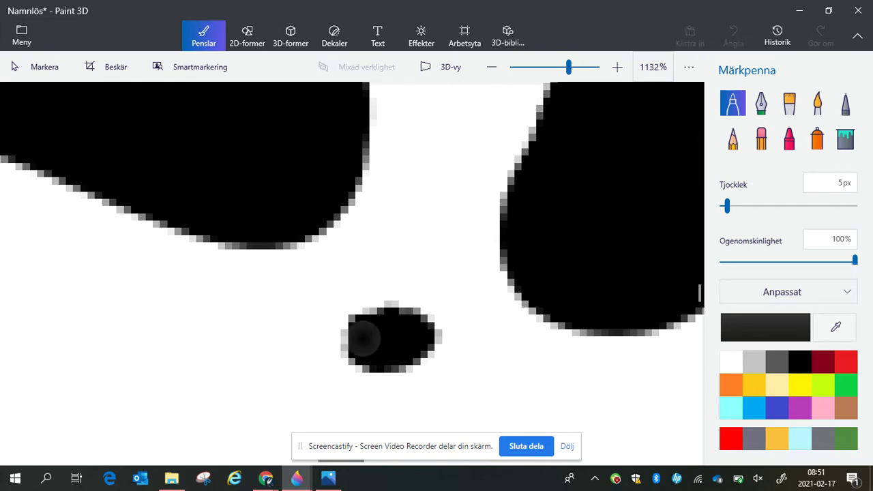
{"action": "left_click", "coordinate": [687, 48]}
{"action": "scroll", "coordinate": [418, 290], "scroll_direction": "down", "scroll_amount": 7}
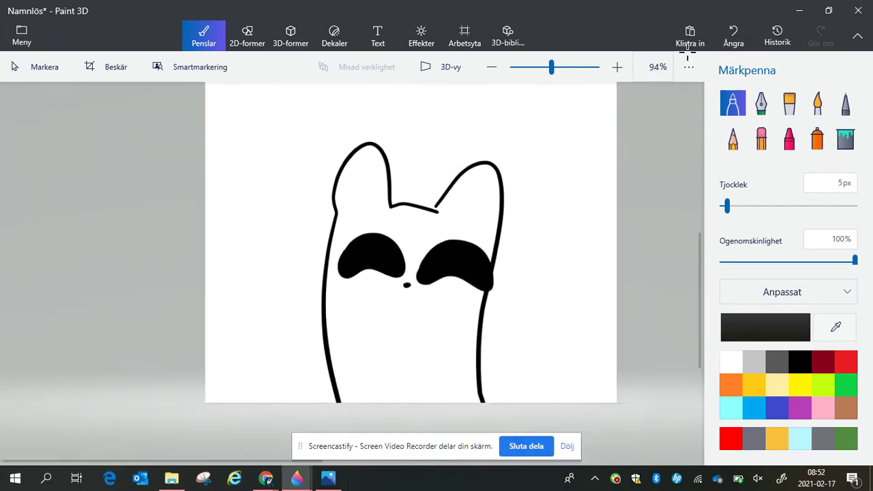
Close the gap between the head-top line and the base of the right ear with a short Marker stroke.
{"action": "scroll", "coordinate": [437, 164], "scroll_direction": "up", "scroll_amount": 5}
{"action": "scroll", "coordinate": [406, 266], "scroll_direction": "up", "scroll_amount": 5}
{"action": "left_click_drag", "start_coordinate": [328, 308], "coordinate": [321, 333]}
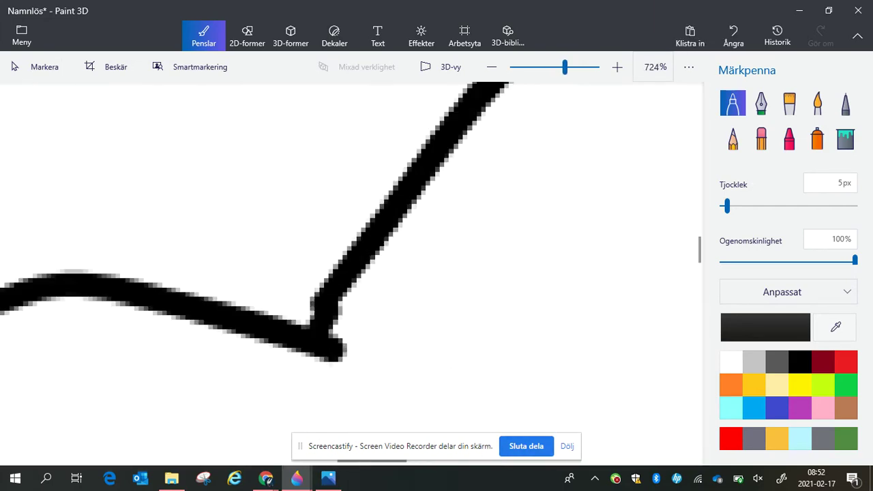
{"action": "scroll", "coordinate": [419, 242], "scroll_direction": "down", "scroll_amount": 1}
{"action": "scroll", "coordinate": [420, 274], "scroll_direction": "up", "scroll_amount": 3}
{"action": "key", "text": "ctrl+z"}
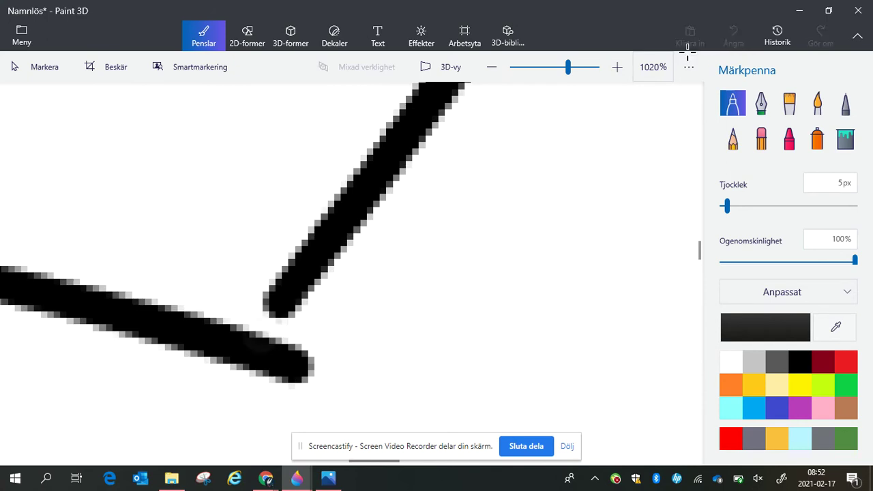
{"action": "left_click_drag", "start_coordinate": [281, 301], "coordinate": [261, 334]}
{"action": "scroll", "coordinate": [410, 249], "scroll_direction": "down", "scroll_amount": 5}
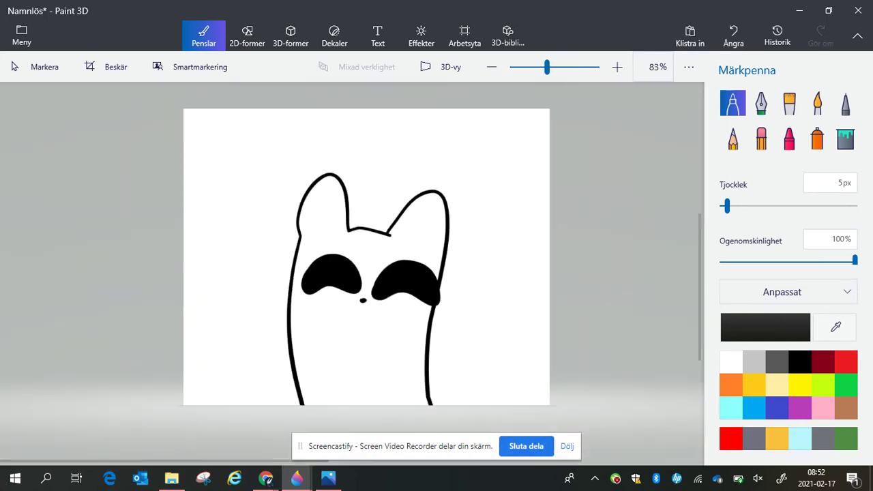
Set up 2D text with the Britannic font at size 10.
{"action": "left_click", "coordinate": [378, 36]}
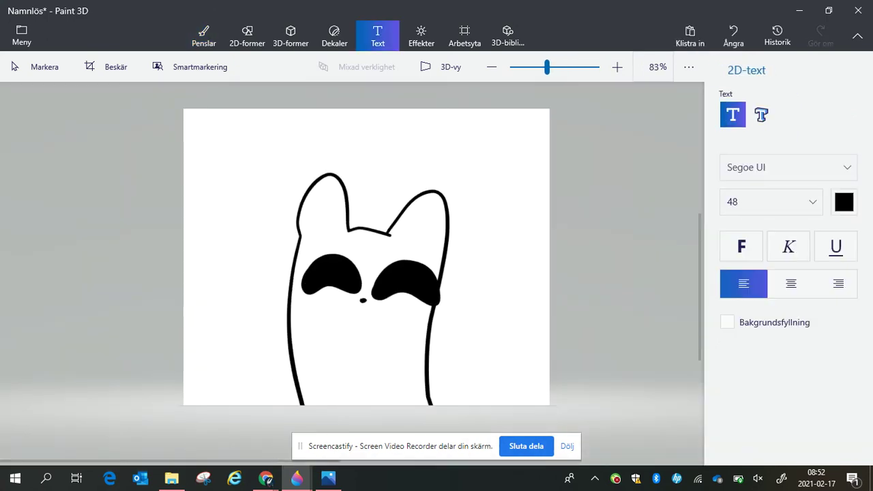
{"action": "left_click", "coordinate": [787, 167]}
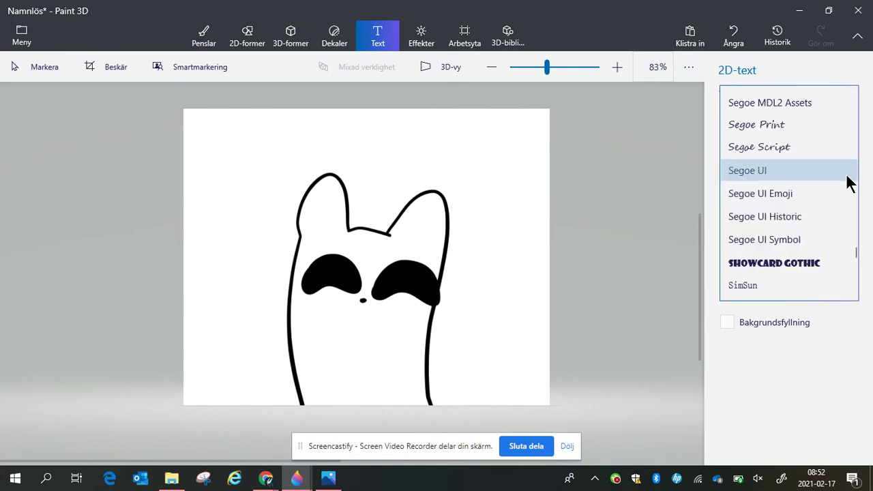
{"action": "left_click_drag", "start_coordinate": [854, 254], "coordinate": [858, 116]}
{"action": "left_click", "coordinate": [768, 251]}
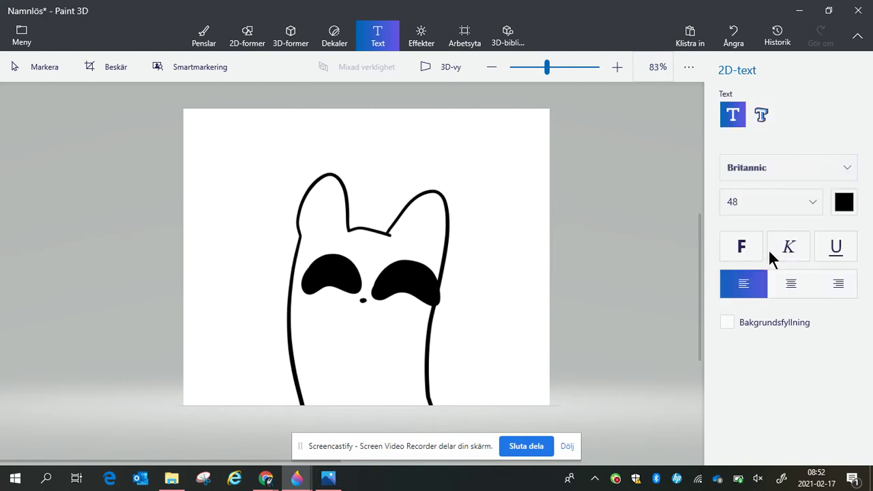
{"action": "left_click", "coordinate": [764, 208]}
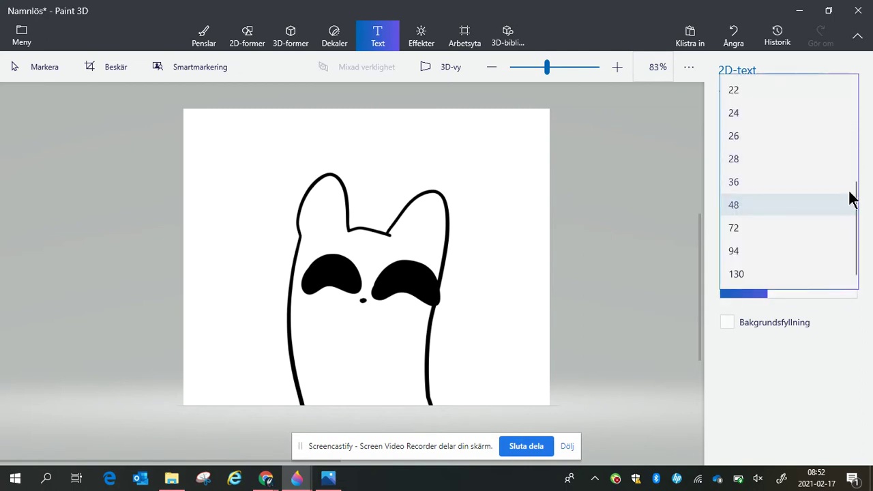
{"action": "left_click_drag", "start_coordinate": [856, 202], "coordinate": [863, 111]}
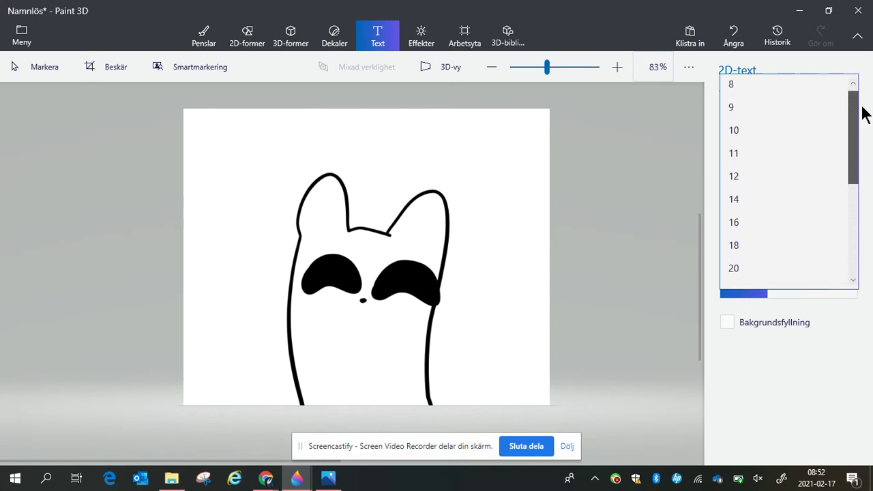
{"action": "left_click", "coordinate": [769, 134]}
Add a two-line text with the creator's Twitter and Instagram handles and place it above and left of the left ear.
{"action": "left_click_drag", "start_coordinate": [197, 181], "coordinate": [296, 248]}
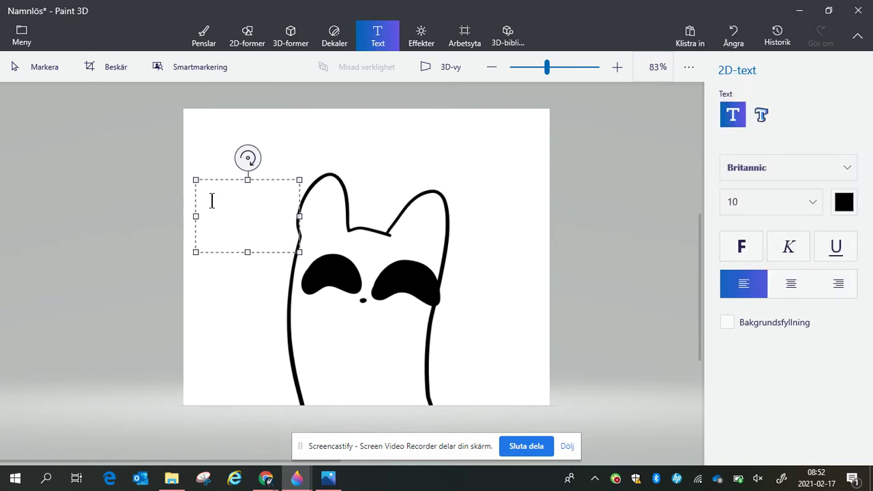
{"action": "type", "text": "Twitter: @NKG_is_cool"}
{"action": "key", "text": "Return"}
{"action": "type", "text": "Instagram: @the_radiac"}
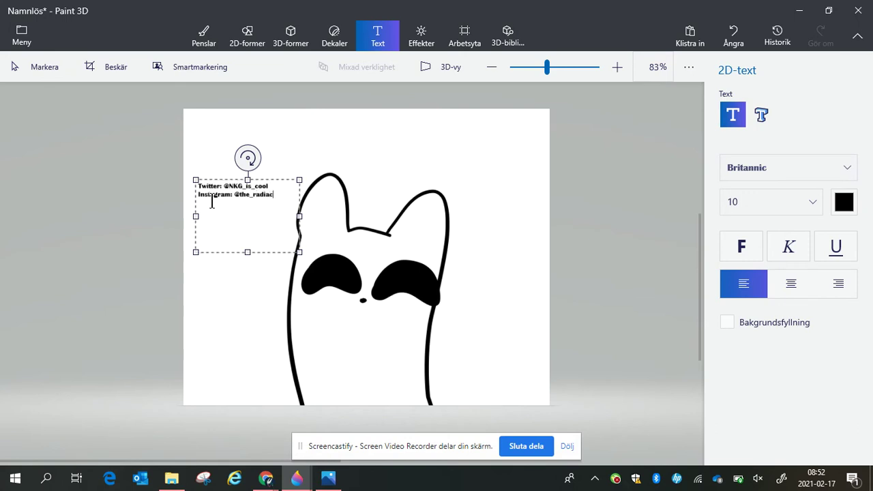
{"action": "key", "text": "BackSpace"}
{"action": "key", "text": "BackSpace"}
{"action": "key", "text": "BackSpace"}
{"action": "left_click_drag", "start_coordinate": [243, 157], "coordinate": [266, 148]}
{"action": "left_click", "coordinate": [336, 163]}
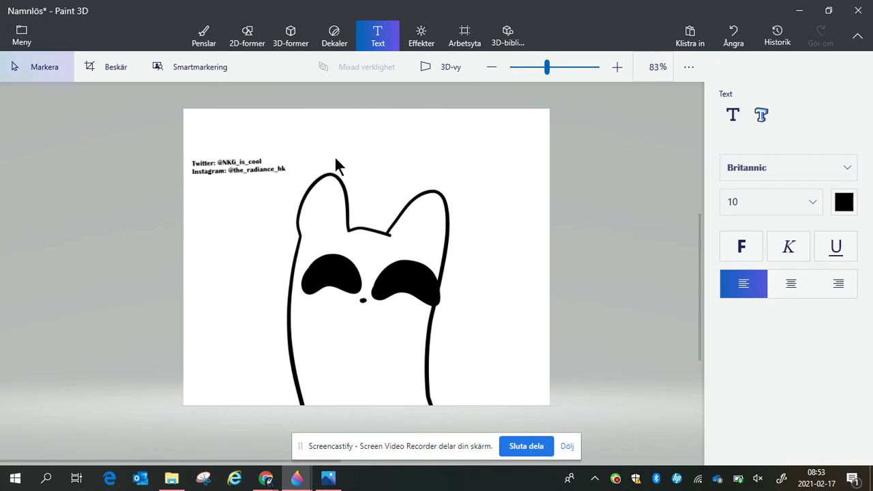
Switch back to the Marker at 2 px thickness for drawing in the empty area below the handles text.
{"action": "left_click", "coordinate": [204, 37]}
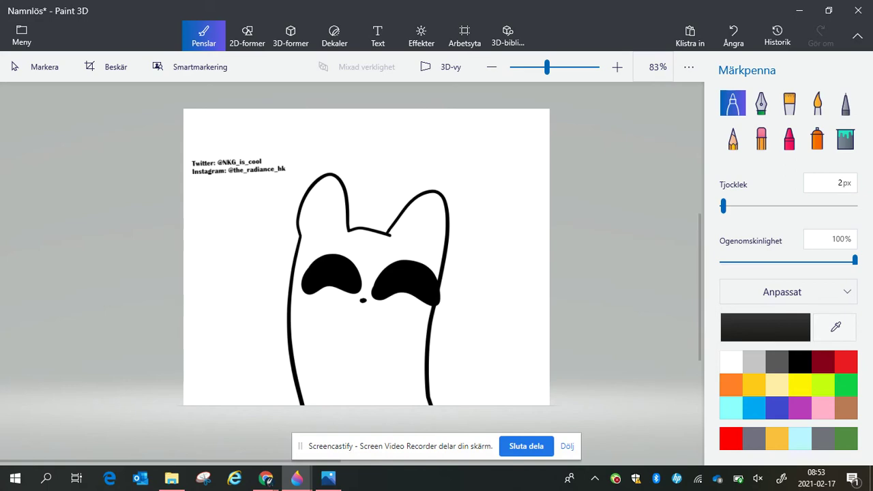
{"action": "scroll", "coordinate": [334, 155], "scroll_direction": "up", "scroll_amount": 5}
{"action": "scroll", "coordinate": [334, 156], "scroll_direction": "down", "scroll_amount": 3}
{"action": "scroll", "coordinate": [335, 155], "scroll_direction": "up", "scroll_amount": 3}
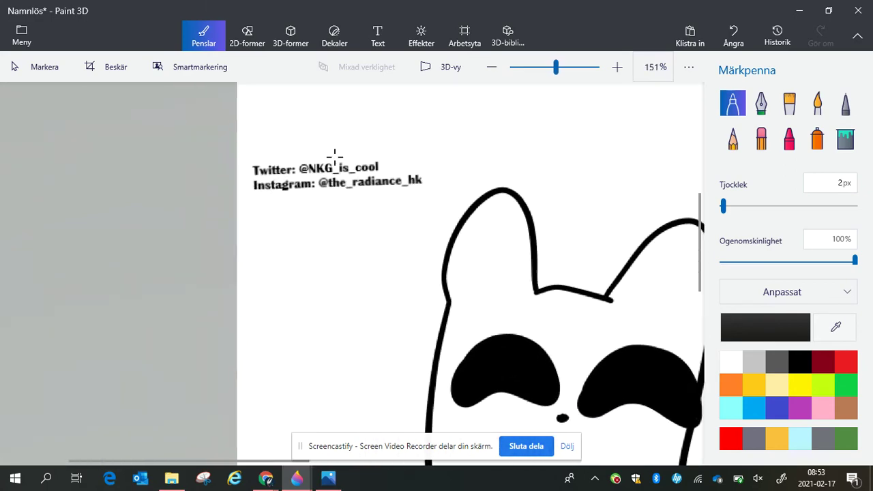
{"action": "scroll", "coordinate": [335, 156], "scroll_direction": "up", "scroll_amount": 5}
{"action": "left_click_drag", "start_coordinate": [218, 265], "coordinate": [300, 258]}
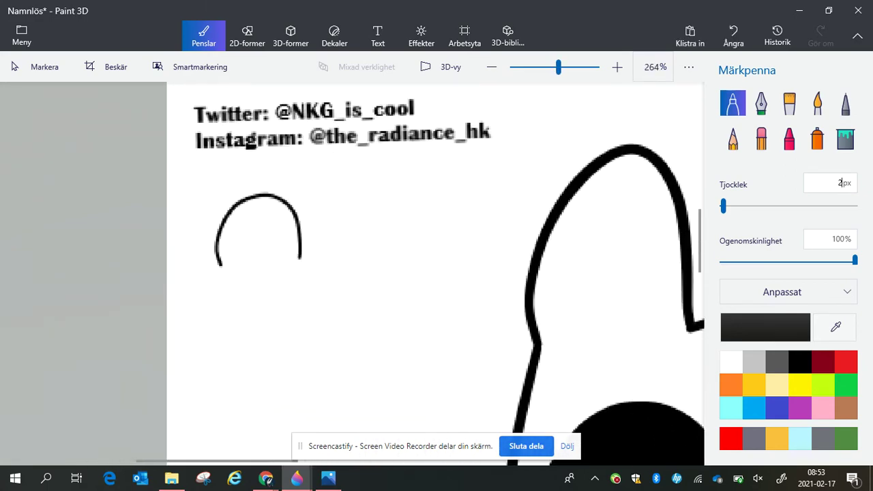
{"action": "key", "text": "ctrl+z"}
{"action": "mouse_move", "coordinate": [212, 221]}
{"action": "left_mouse_down"}
{"action": "mouse_move", "coordinate": [302, 195]}
{"action": "mouse_move", "coordinate": [308, 236]}
{"action": "left_mouse_up"}
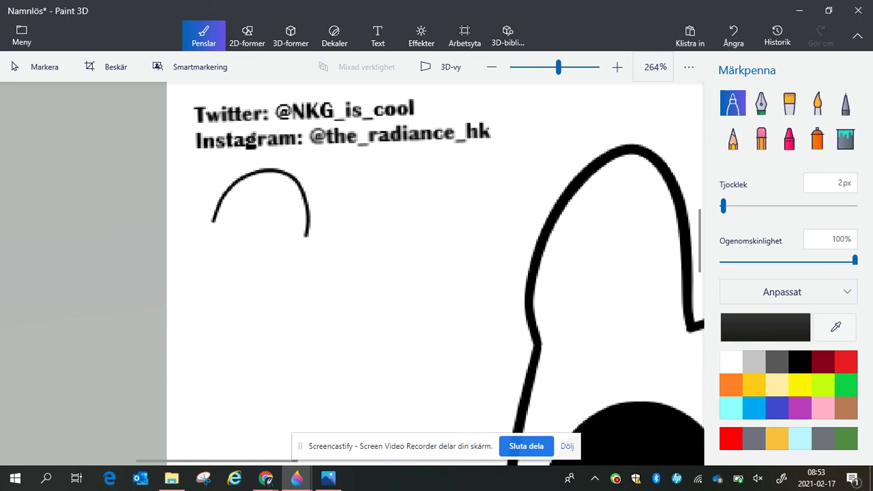
{"action": "key", "text": "ctrl+z"}
{"action": "mouse_move", "coordinate": [205, 253]}
{"action": "left_mouse_down"}
{"action": "mouse_move", "coordinate": [206, 233]}
{"action": "mouse_move", "coordinate": [294, 264]}
{"action": "left_mouse_up"}
{"action": "scroll", "coordinate": [334, 157], "scroll_direction": "up", "scroll_amount": 3}
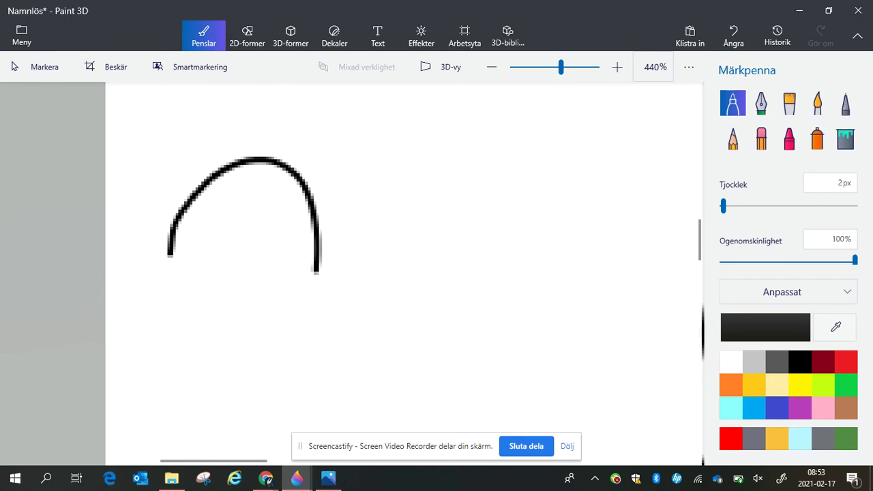
{"action": "key", "text": "ctrl+z"}
{"action": "left_click_drag", "start_coordinate": [149, 234], "coordinate": [308, 242]}
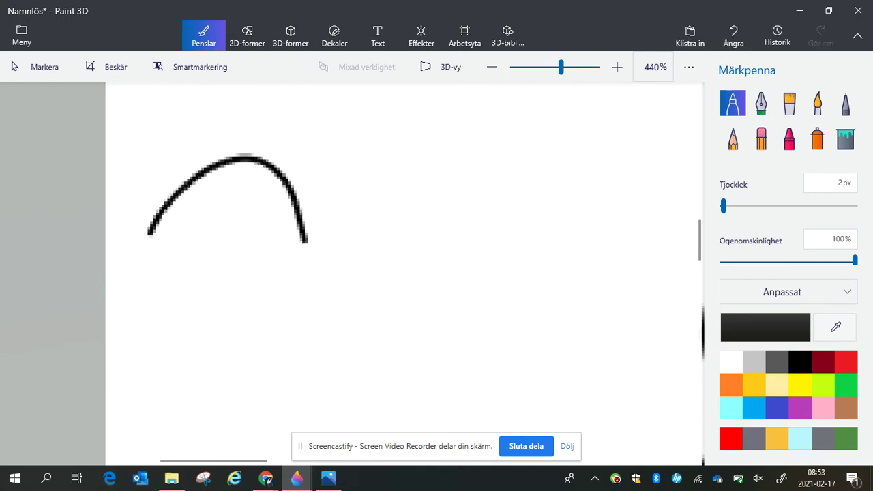
{"action": "key", "text": "ctrl+z"}
{"action": "mouse_move", "coordinate": [157, 200]}
{"action": "left_mouse_down"}
{"action": "mouse_move", "coordinate": [263, 109]}
{"action": "mouse_move", "coordinate": [308, 208]}
{"action": "left_mouse_up"}
{"action": "scroll", "coordinate": [334, 156], "scroll_direction": "down", "scroll_amount": 3}
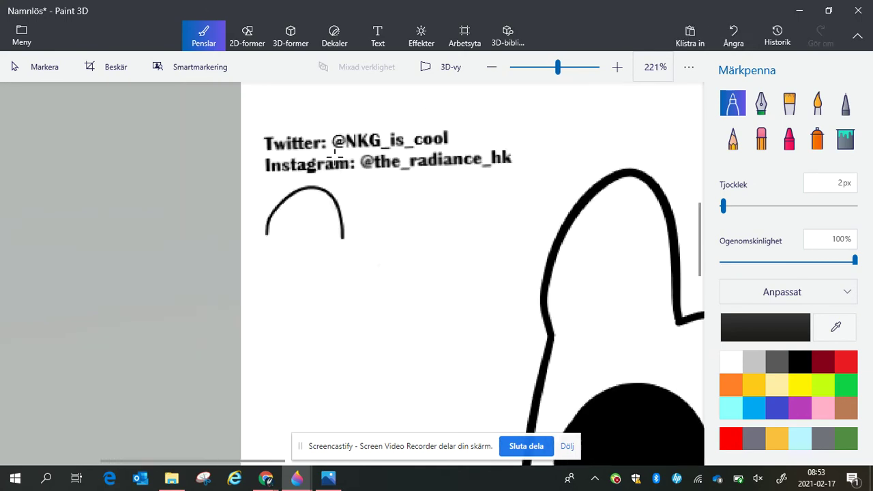
{"action": "scroll", "coordinate": [334, 156], "scroll_direction": "up", "scroll_amount": 3}
{"action": "key", "text": "ctrl+z"}
Draw a small rounded dome head below the Instagram line and close it with a slightly curved base line.
{"action": "mouse_move", "coordinate": [221, 251]}
{"action": "left_mouse_down"}
{"action": "mouse_move", "coordinate": [254, 191]}
{"action": "mouse_move", "coordinate": [336, 254]}
{"action": "left_mouse_up"}
{"action": "scroll", "coordinate": [334, 157], "scroll_direction": "up", "scroll_amount": 1}
{"action": "mouse_move", "coordinate": [197, 252]}
{"action": "left_mouse_down"}
{"action": "mouse_move", "coordinate": [351, 235]}
{"action": "mouse_move", "coordinate": [318, 286]}
{"action": "left_mouse_up"}
{"action": "key", "text": "ctrl+z"}
{"action": "left_click_drag", "start_coordinate": [190, 264], "coordinate": [325, 258]}
Draw short collar edges running down from both ends of the small head's base line.
{"action": "scroll", "coordinate": [335, 157], "scroll_direction": "up", "scroll_amount": 3}
{"action": "left_click_drag", "start_coordinate": [263, 256], "coordinate": [268, 312]}
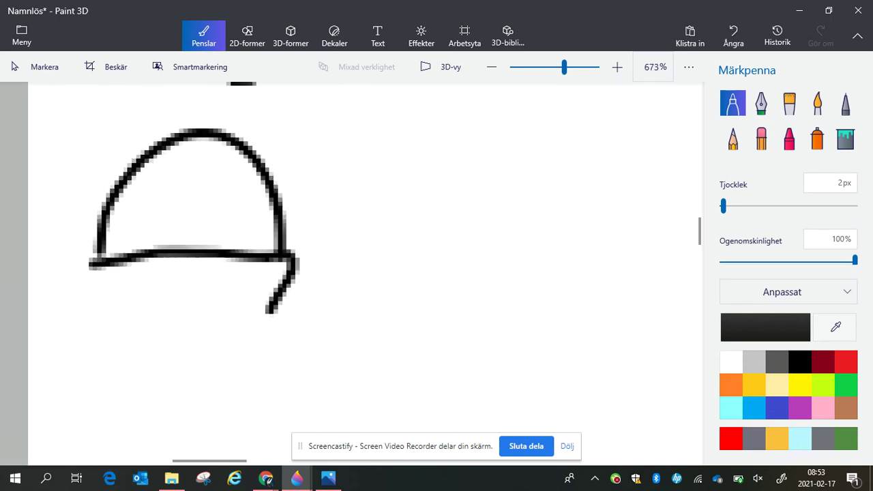
{"action": "left_click_drag", "start_coordinate": [94, 258], "coordinate": [101, 320]}
{"action": "scroll", "coordinate": [334, 156], "scroll_direction": "down", "scroll_amount": 3}
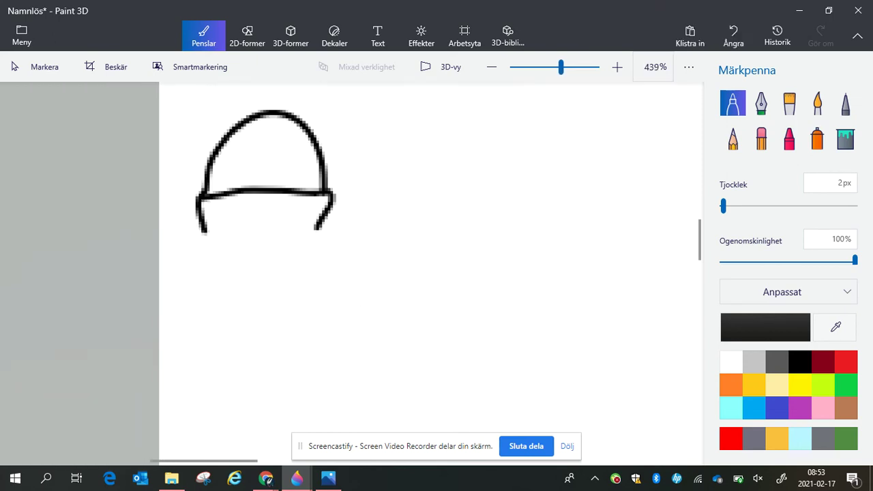
Draw a wide sleeve stretched out to the right and a drooping sleeve on the left beneath the collar.
{"action": "mouse_move", "coordinate": [318, 227]}
{"action": "left_mouse_down"}
{"action": "mouse_move", "coordinate": [427, 212]}
{"action": "mouse_move", "coordinate": [438, 297]}
{"action": "mouse_move", "coordinate": [430, 318]}
{"action": "mouse_move", "coordinate": [329, 335]}
{"action": "left_mouse_up"}
{"action": "scroll", "coordinate": [334, 158], "scroll_direction": "up", "scroll_amount": 1}
{"action": "left_click_drag", "start_coordinate": [213, 220], "coordinate": [163, 316]}
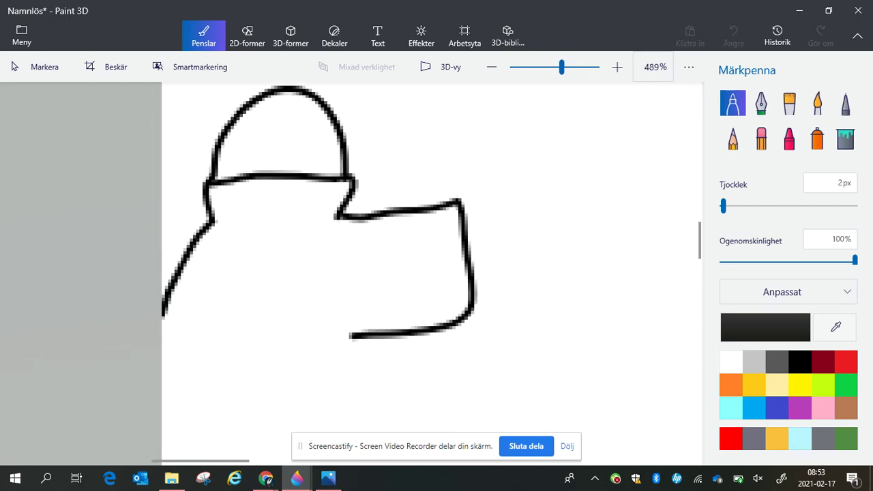
{"action": "scroll", "coordinate": [335, 158], "scroll_direction": "down", "scroll_amount": 1}
{"action": "scroll", "coordinate": [334, 156], "scroll_direction": "down", "scroll_amount": 1}
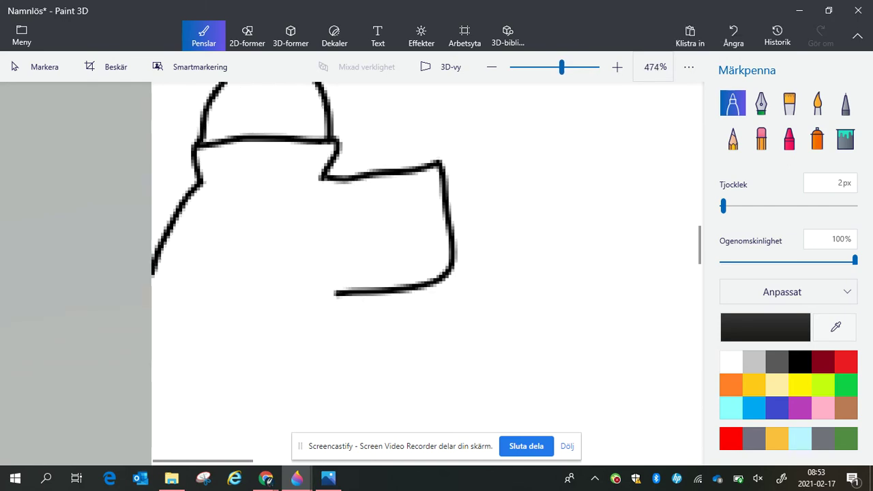
{"action": "mouse_move", "coordinate": [240, 225]}
{"action": "left_mouse_down"}
{"action": "mouse_move", "coordinate": [191, 355]}
{"action": "mouse_move", "coordinate": [153, 332]}
{"action": "left_mouse_up"}
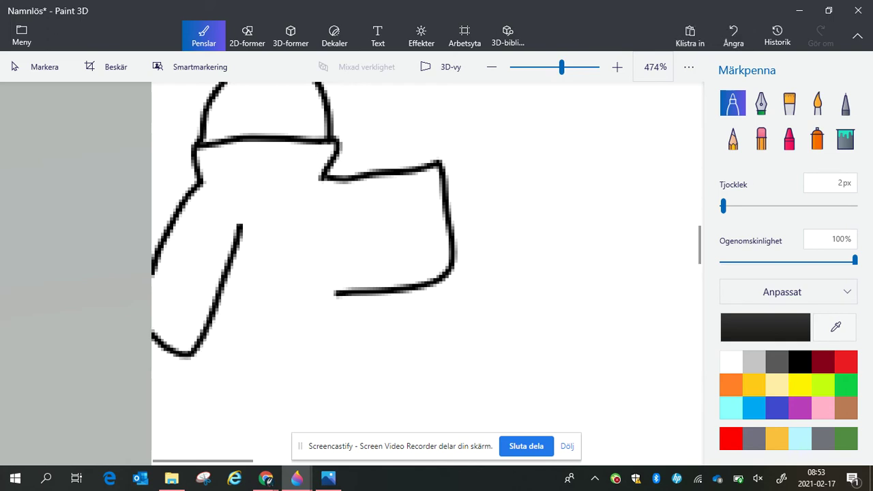
{"action": "left_click", "coordinate": [733, 34]}
{"action": "mouse_move", "coordinate": [243, 217]}
{"action": "left_mouse_down"}
{"action": "mouse_move", "coordinate": [181, 318]}
{"action": "mouse_move", "coordinate": [153, 294]}
{"action": "left_mouse_up"}
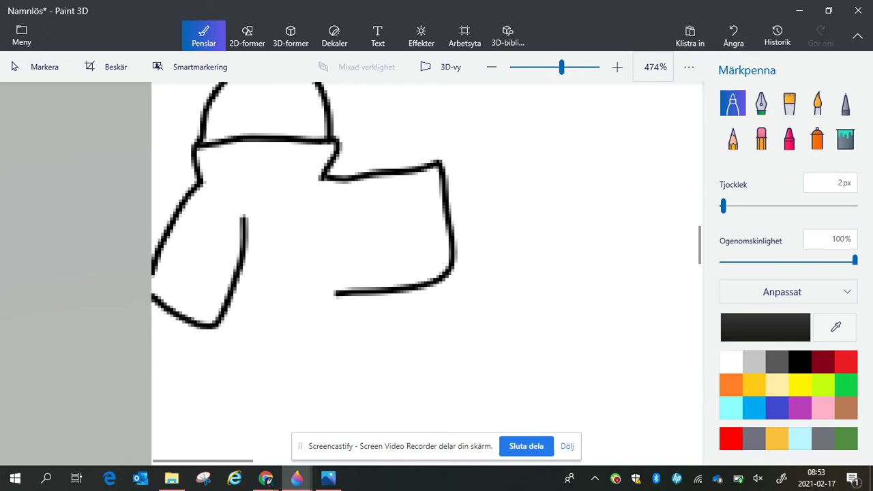
Outline the robe between the sleeves with a flared curved hem and left hand, then add a curved line above the hem.
{"action": "mouse_move", "coordinate": [303, 205]}
{"action": "left_mouse_down"}
{"action": "mouse_move", "coordinate": [362, 329]}
{"action": "mouse_move", "coordinate": [277, 359]}
{"action": "mouse_move", "coordinate": [197, 334]}
{"action": "mouse_move", "coordinate": [176, 298]}
{"action": "left_mouse_up"}
{"action": "scroll", "coordinate": [335, 156], "scroll_direction": "up", "scroll_amount": 5}
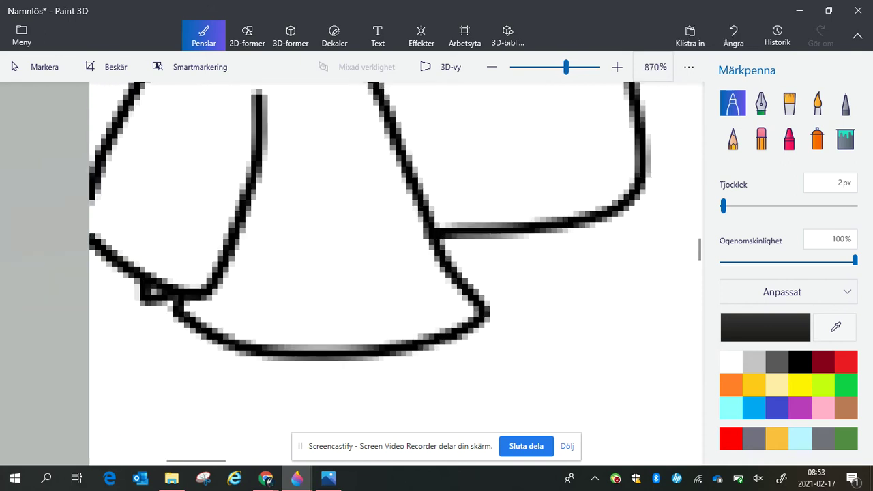
{"action": "mouse_move", "coordinate": [236, 236]}
{"action": "left_mouse_down"}
{"action": "mouse_move", "coordinate": [405, 264]}
{"action": "mouse_move", "coordinate": [446, 239]}
{"action": "left_mouse_up"}
Add a small pointed hand at the outer edge of the outstretched sleeve and two small feet under the robe's hem.
{"action": "scroll", "coordinate": [335, 156], "scroll_direction": "down", "scroll_amount": 2}
{"action": "scroll", "coordinate": [334, 156], "scroll_direction": "up", "scroll_amount": 2}
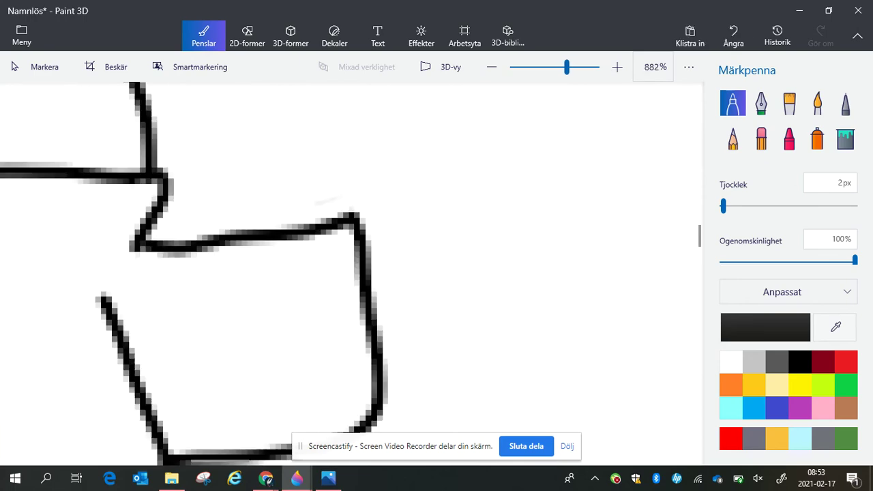
{"action": "scroll", "coordinate": [335, 157], "scroll_direction": "up", "scroll_amount": 1}
{"action": "left_click_drag", "start_coordinate": [347, 226], "coordinate": [368, 280]}
{"action": "scroll", "coordinate": [335, 156], "scroll_direction": "down", "scroll_amount": 4}
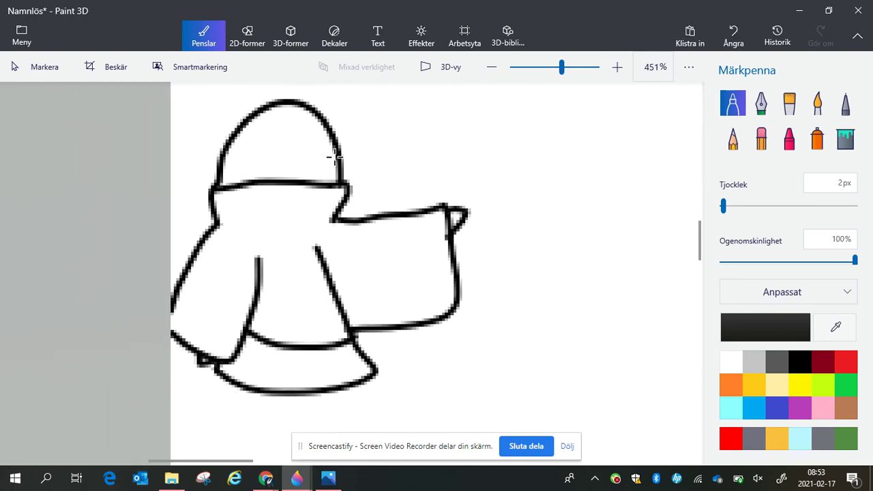
{"action": "scroll", "coordinate": [335, 156], "scroll_direction": "down", "scroll_amount": 2}
{"action": "left_click_drag", "start_coordinate": [296, 292], "coordinate": [356, 294]}
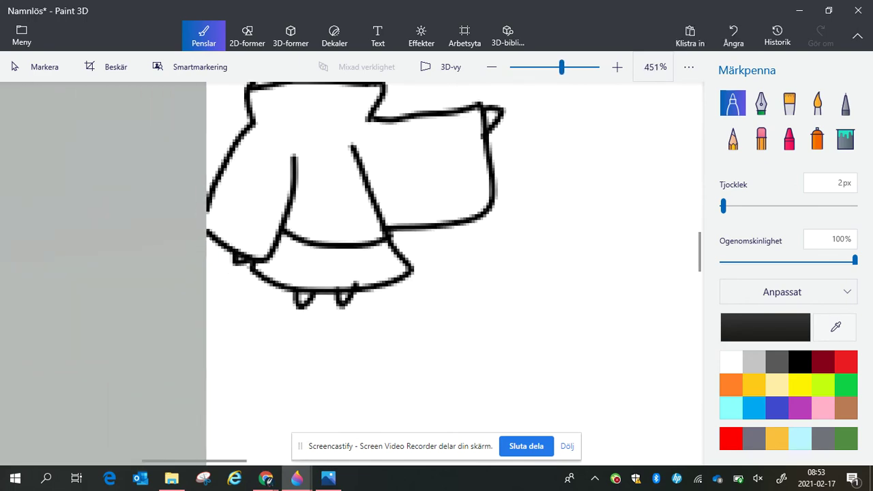
Draw two rounded glasses lenses side by side just above the base line of the small head.
{"action": "scroll", "coordinate": [335, 157], "scroll_direction": "up", "scroll_amount": 3}
{"action": "scroll", "coordinate": [335, 157], "scroll_direction": "up", "scroll_amount": 4}
{"action": "scroll", "coordinate": [335, 157], "scroll_direction": "up", "scroll_amount": 2}
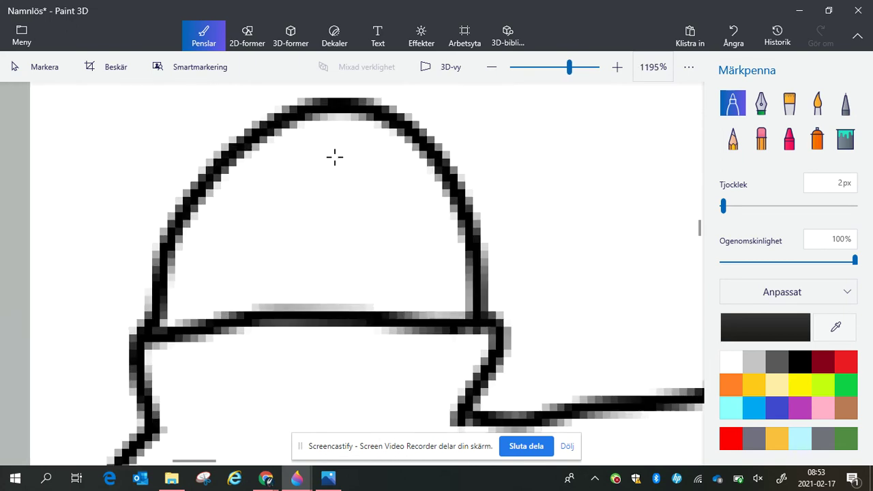
{"action": "mouse_move", "coordinate": [217, 225]}
{"action": "left_mouse_down"}
{"action": "mouse_move", "coordinate": [300, 301]}
{"action": "mouse_move", "coordinate": [219, 228]}
{"action": "left_mouse_up"}
{"action": "mouse_move", "coordinate": [375, 222]}
{"action": "left_mouse_down"}
{"action": "mouse_move", "coordinate": [423, 310]}
{"action": "mouse_move", "coordinate": [372, 225]}
{"action": "mouse_move", "coordinate": [468, 230]}
{"action": "mouse_move", "coordinate": [358, 237]}
{"action": "left_mouse_up"}
{"action": "key", "text": "ctrl+z"}
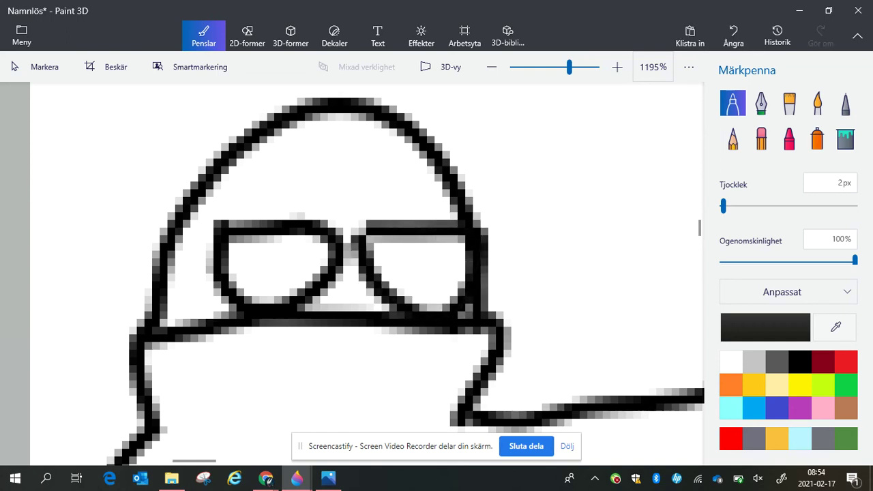
Add a row of four small marks above the glasses, with the two inner ones extended upward.
{"action": "left_click", "coordinate": [240, 195]}
{"action": "left_click", "coordinate": [309, 191]}
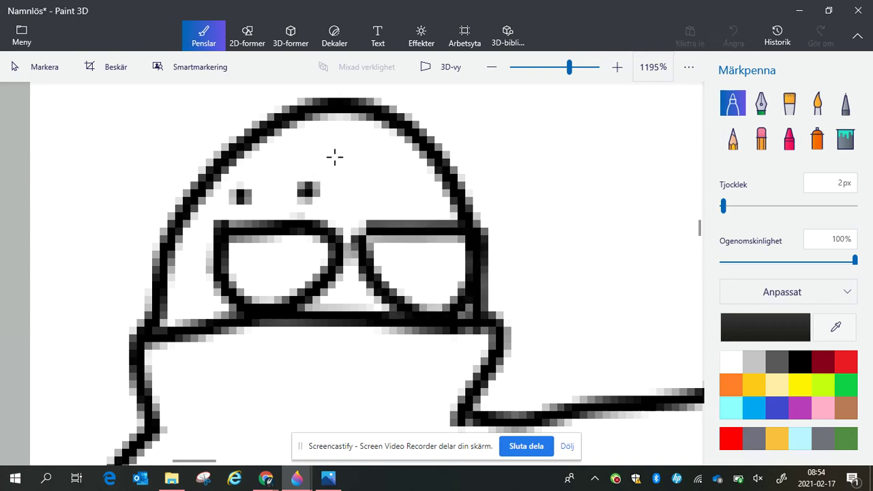
{"action": "left_click_drag", "start_coordinate": [308, 192], "coordinate": [308, 171]}
{"action": "left_click", "coordinate": [427, 196]}
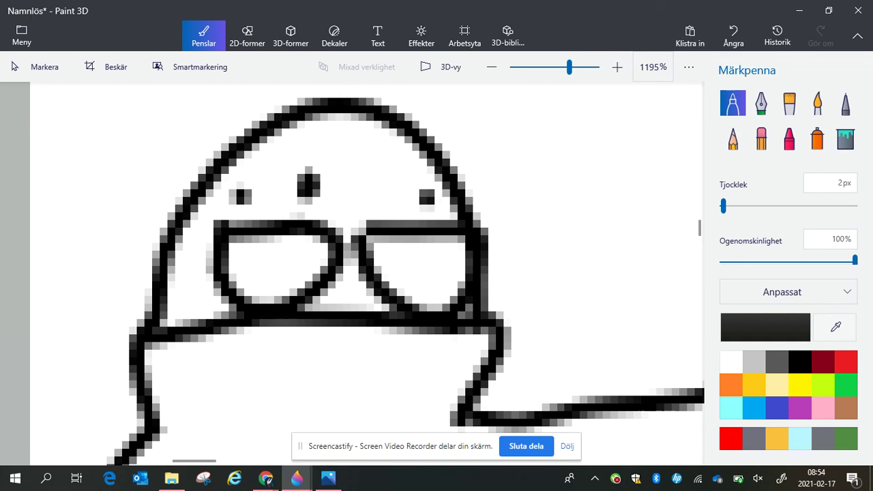
{"action": "left_click_drag", "start_coordinate": [380, 195], "coordinate": [381, 181]}
Draw two tall bent ears rising from the sides of the small head up to the Instagram line.
{"action": "scroll", "coordinate": [334, 157], "scroll_direction": "down", "scroll_amount": 5}
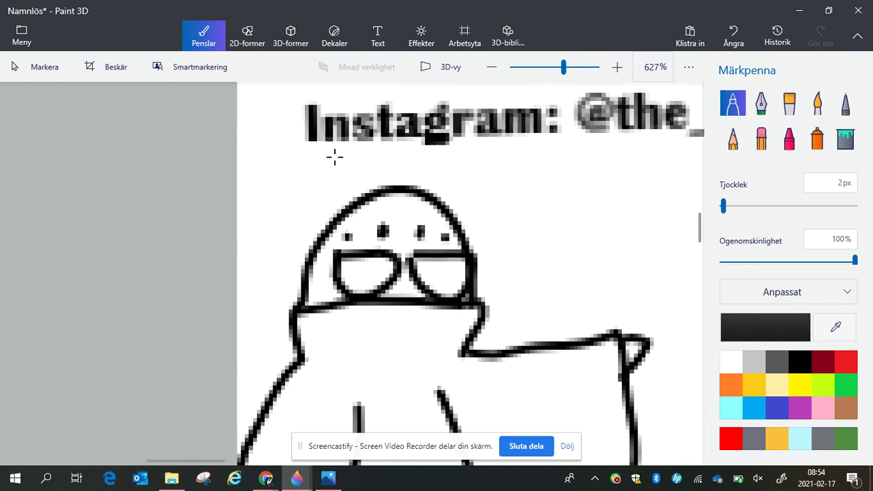
{"action": "mouse_move", "coordinate": [331, 218]}
{"action": "left_mouse_down"}
{"action": "mouse_move", "coordinate": [311, 246]}
{"action": "mouse_move", "coordinate": [323, 200]}
{"action": "mouse_move", "coordinate": [306, 116]}
{"action": "mouse_move", "coordinate": [260, 167]}
{"action": "mouse_move", "coordinate": [305, 176]}
{"action": "mouse_move", "coordinate": [325, 242]}
{"action": "left_mouse_up"}
{"action": "scroll", "coordinate": [353, 427], "scroll_direction": "up", "scroll_amount": 1}
{"action": "left_click_drag", "start_coordinate": [398, 274], "coordinate": [399, 293]}
{"action": "mouse_move", "coordinate": [385, 248]}
{"action": "left_mouse_down"}
{"action": "mouse_move", "coordinate": [315, 108]}
{"action": "mouse_move", "coordinate": [344, 197]}
{"action": "mouse_move", "coordinate": [364, 229]}
{"action": "left_mouse_up"}
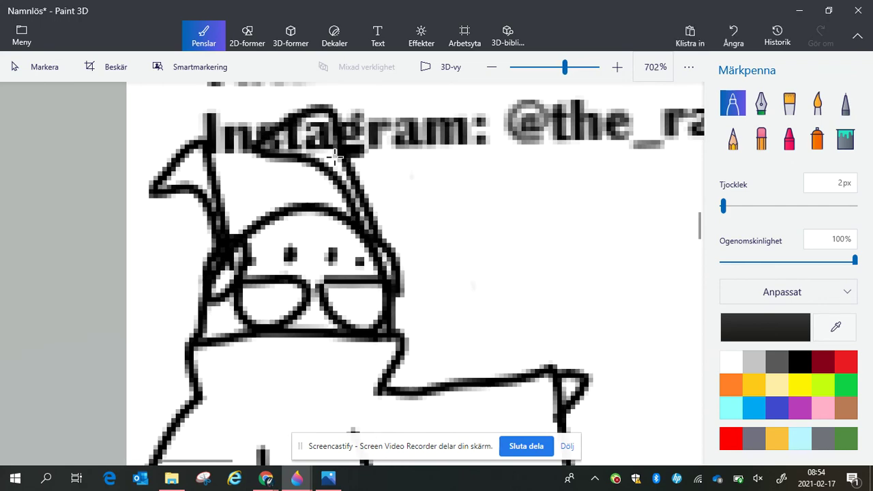
Handwrite "pls follow" on two lines beside the small figure's outstretched sleeve.
{"action": "scroll", "coordinate": [334, 157], "scroll_direction": "down", "scroll_amount": 3}
{"action": "mouse_move", "coordinate": [442, 235]}
{"action": "left_mouse_down"}
{"action": "mouse_move", "coordinate": [440, 292]}
{"action": "mouse_move", "coordinate": [438, 273]}
{"action": "left_mouse_up"}
{"action": "left_click_drag", "start_coordinate": [468, 215], "coordinate": [470, 280]}
{"action": "left_click_drag", "start_coordinate": [497, 240], "coordinate": [477, 280]}
{"action": "scroll", "coordinate": [382, 273], "scroll_direction": "right", "scroll_amount": 3}
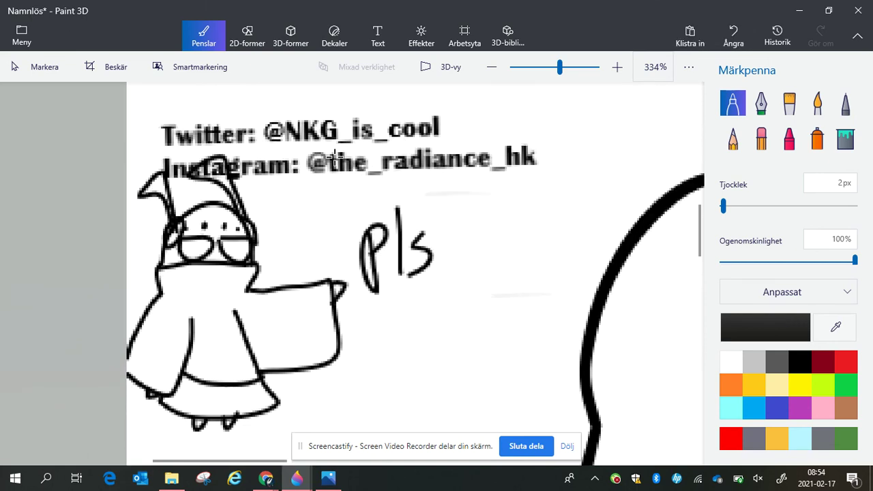
{"action": "left_click_drag", "start_coordinate": [332, 284], "coordinate": [314, 359]}
{"action": "left_click_drag", "start_coordinate": [297, 332], "coordinate": [347, 314]}
{"action": "mouse_move", "coordinate": [362, 269]}
{"action": "left_mouse_down"}
{"action": "mouse_move", "coordinate": [377, 343]}
{"action": "mouse_move", "coordinate": [400, 340]}
{"action": "left_mouse_up"}
{"action": "left_click_drag", "start_coordinate": [430, 300], "coordinate": [426, 302]}
Draw a looping arrow from the end of "follow" up to the handles text, with a triangular arrowhead.
{"action": "mouse_move", "coordinate": [439, 288]}
{"action": "left_mouse_down"}
{"action": "mouse_move", "coordinate": [442, 301]}
{"action": "mouse_move", "coordinate": [539, 198]}
{"action": "mouse_move", "coordinate": [546, 158]}
{"action": "mouse_move", "coordinate": [512, 135]}
{"action": "mouse_move", "coordinate": [486, 158]}
{"action": "left_mouse_up"}
{"action": "left_click_drag", "start_coordinate": [503, 127], "coordinate": [485, 158]}
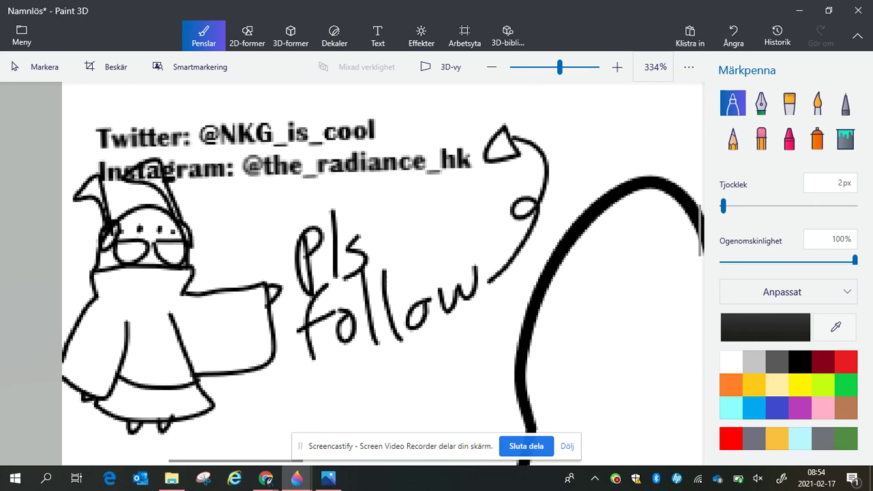
{"action": "scroll", "coordinate": [334, 155], "scroll_direction": "down", "scroll_amount": 10}
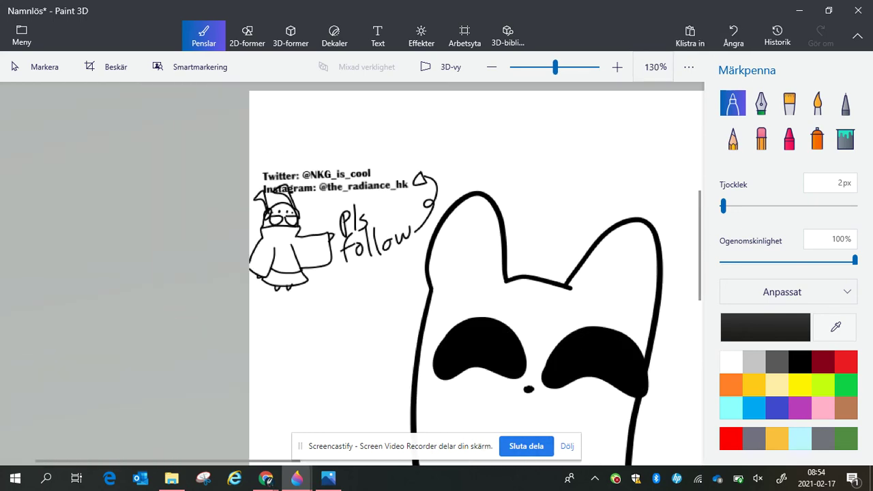
{"action": "scroll", "coordinate": [334, 156], "scroll_direction": "up", "scroll_amount": 2}
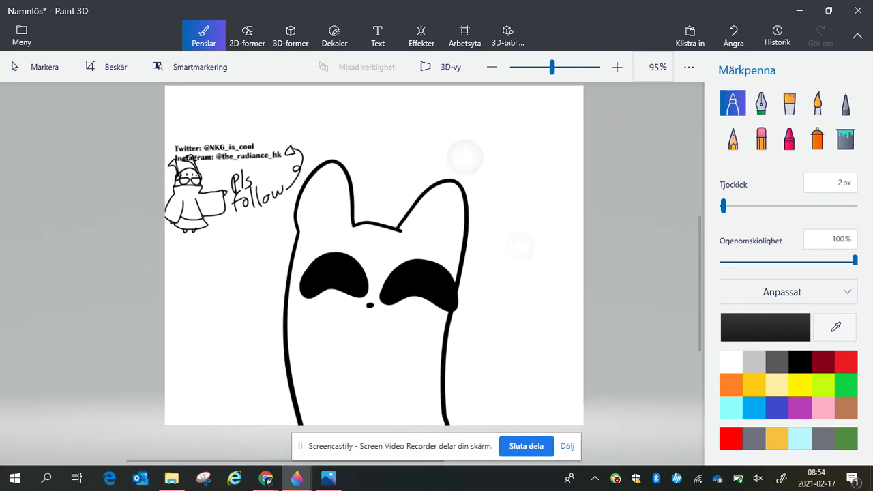